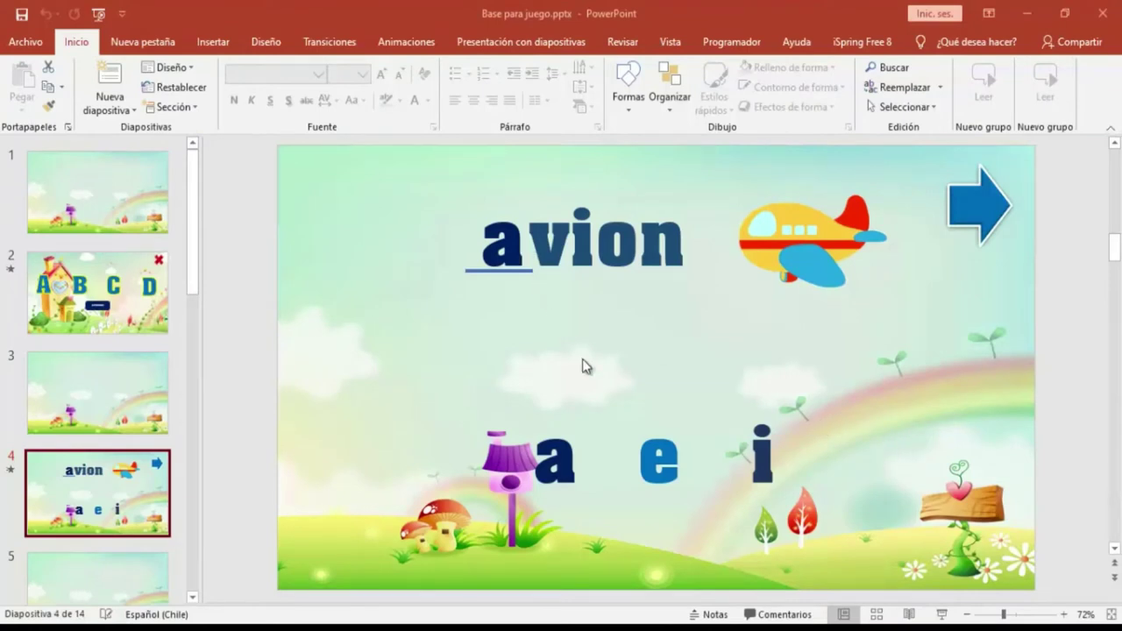
# Inspect the letters a, e, i, the blue underline and the word avion, then select e
pyautogui.click(574, 449)
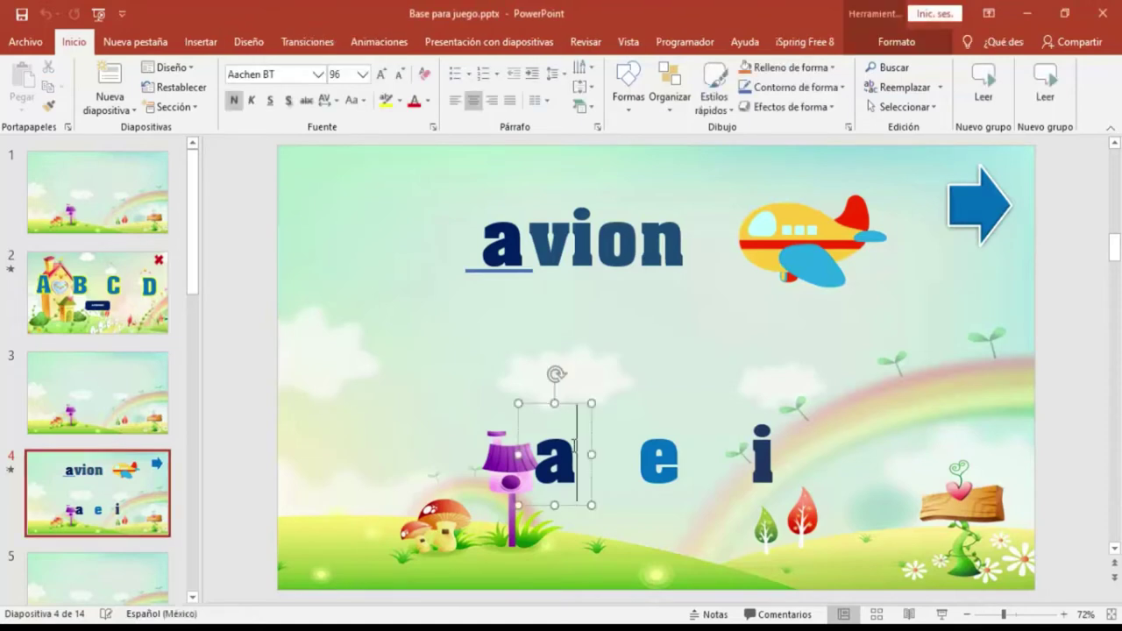
pyautogui.click(643, 438)
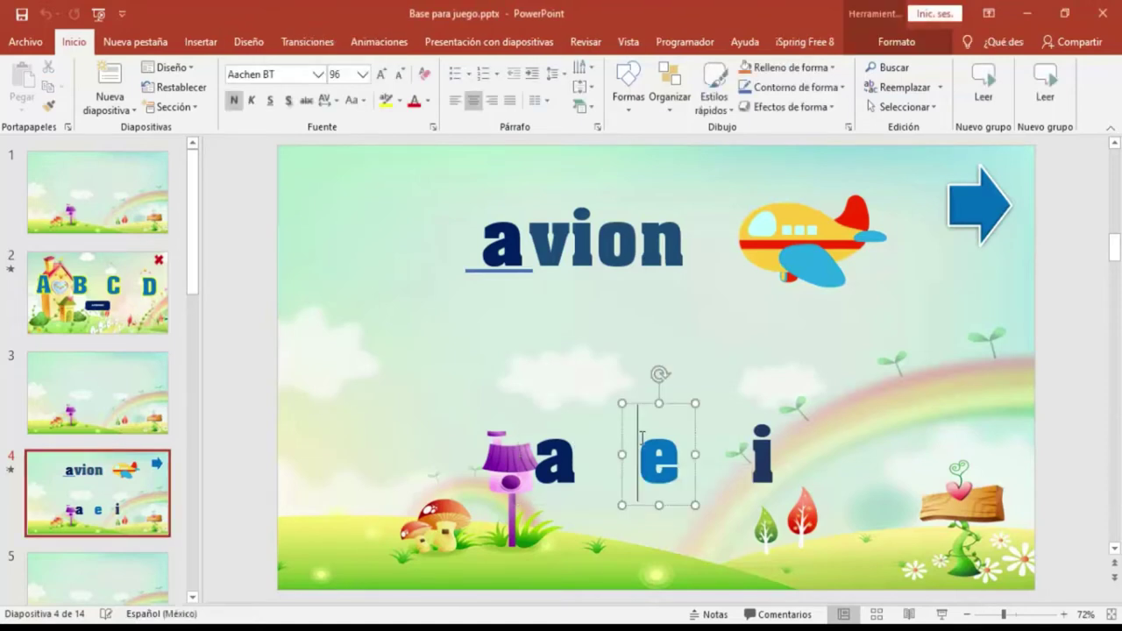
pyautogui.click(780, 434)
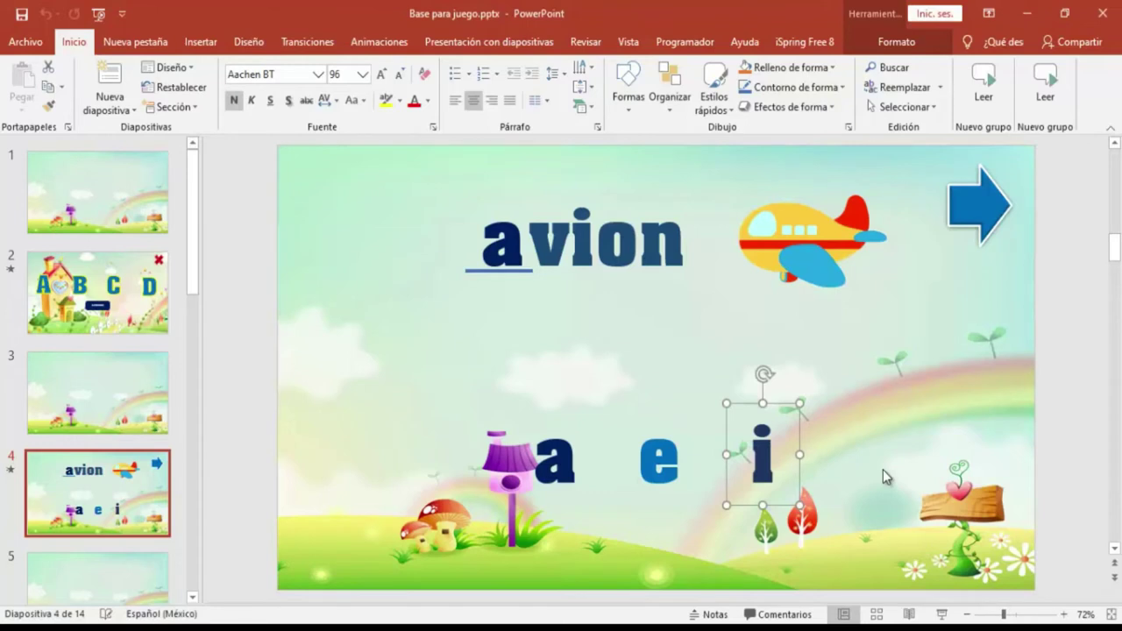
pyautogui.click(529, 271)
pyautogui.click(560, 314)
pyautogui.click(501, 233)
pyautogui.click(477, 225)
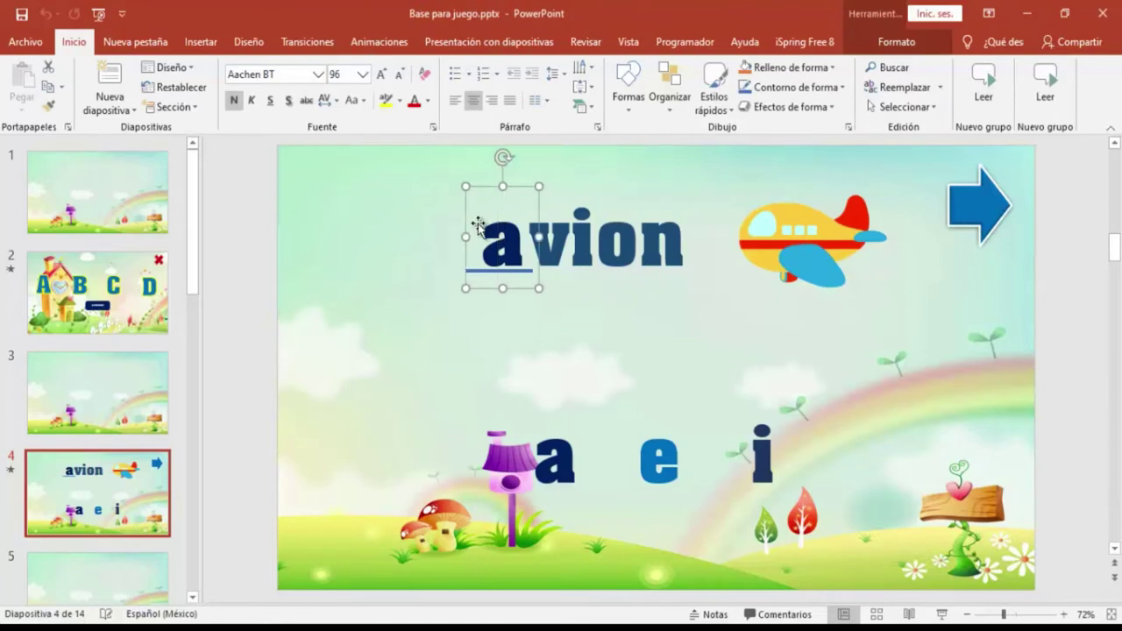
pyautogui.click(609, 348)
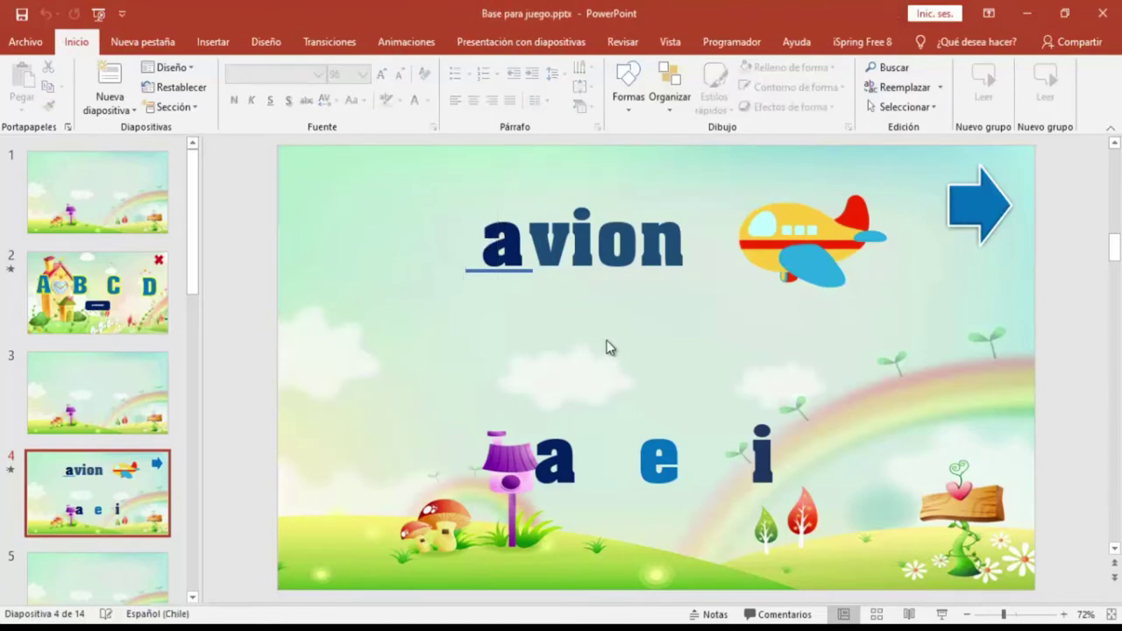
pyautogui.click(680, 444)
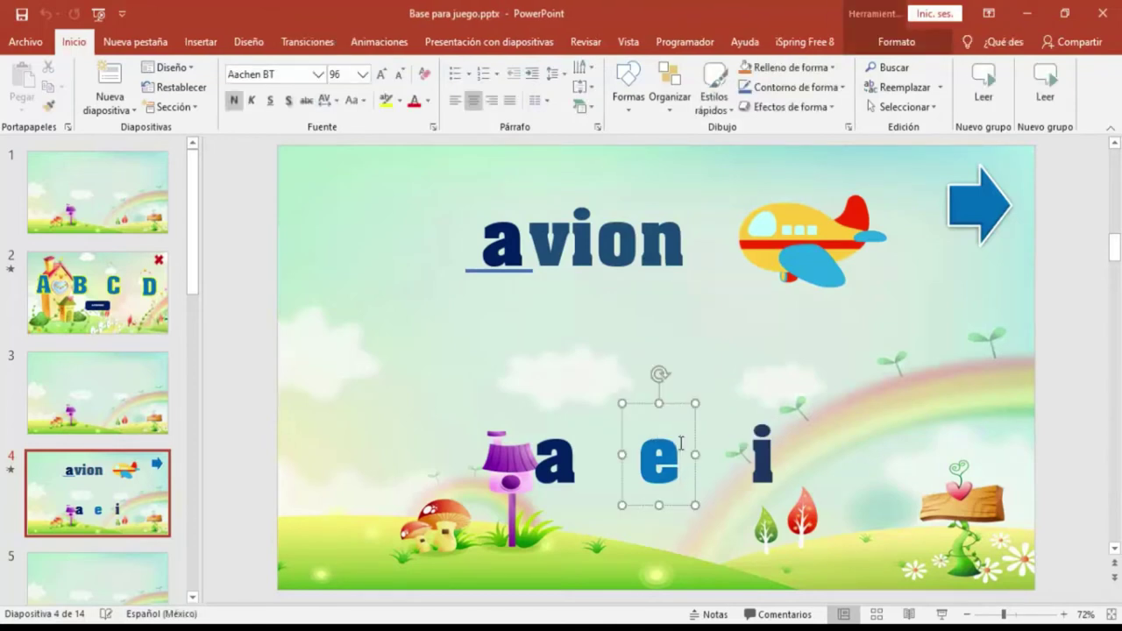
# Give the letter e the Desaparecer exit effect
pyautogui.click(368, 44)
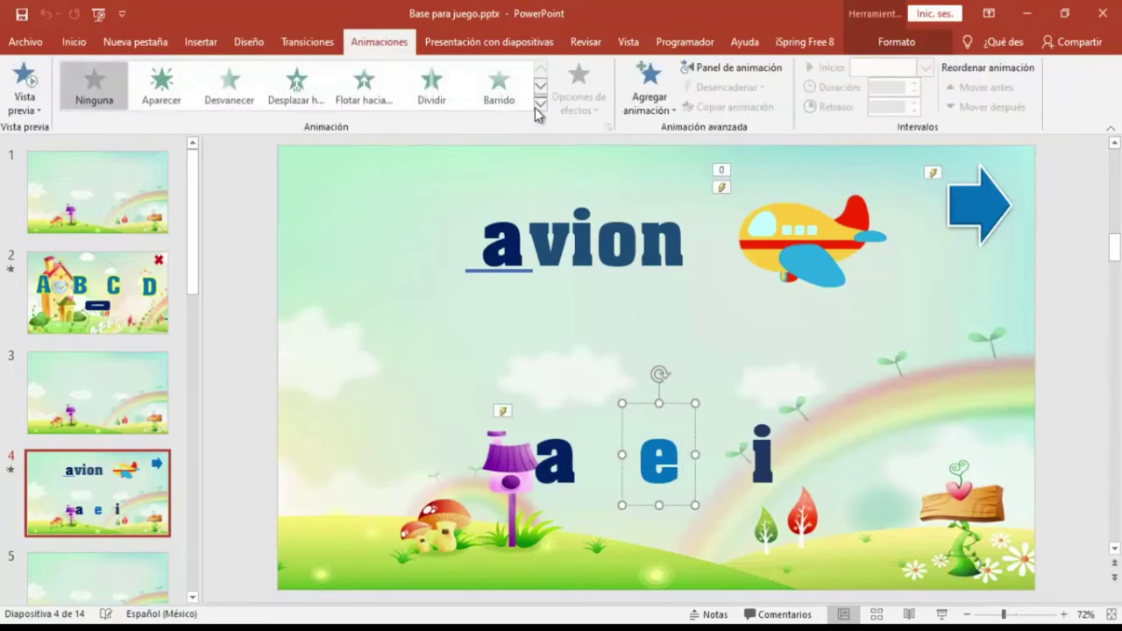
pyautogui.click(541, 103)
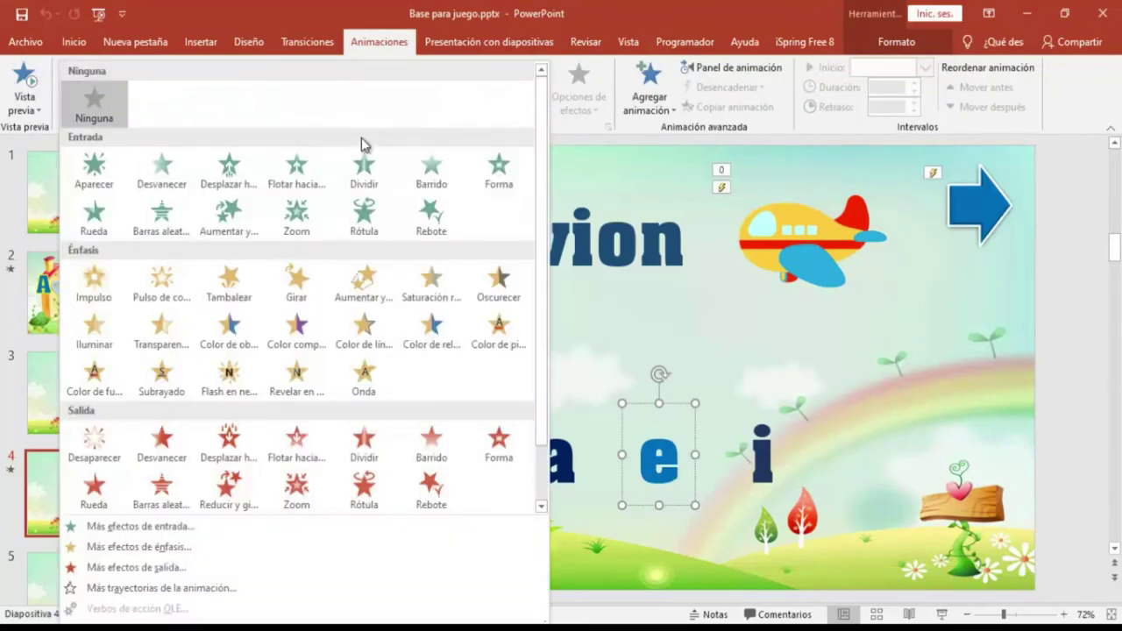
pyautogui.click(97, 444)
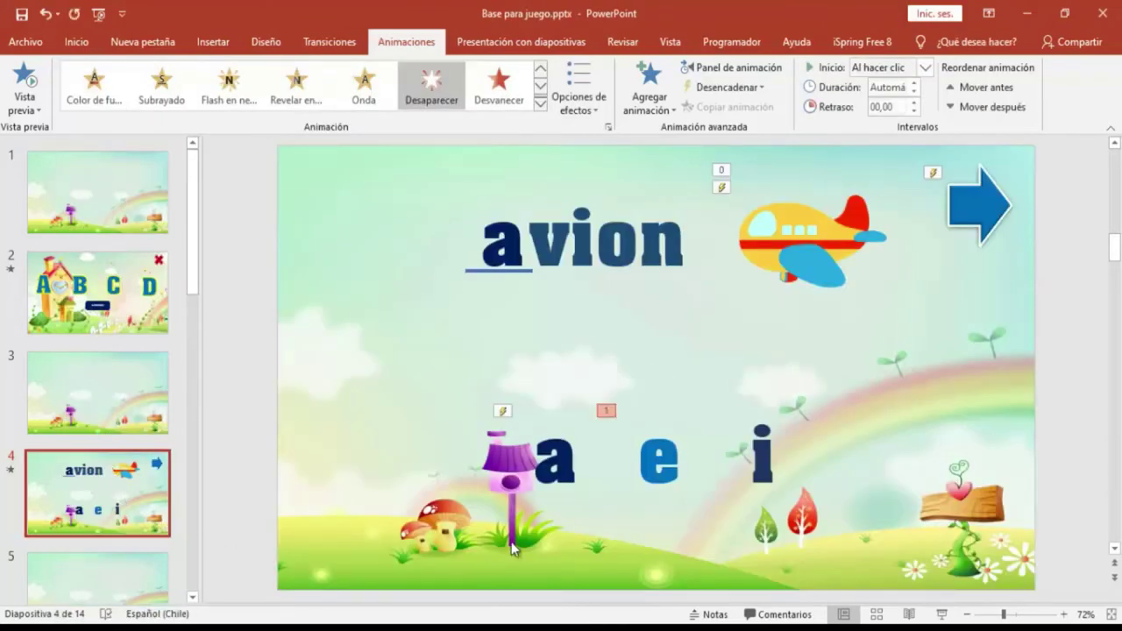
pyautogui.click(688, 447)
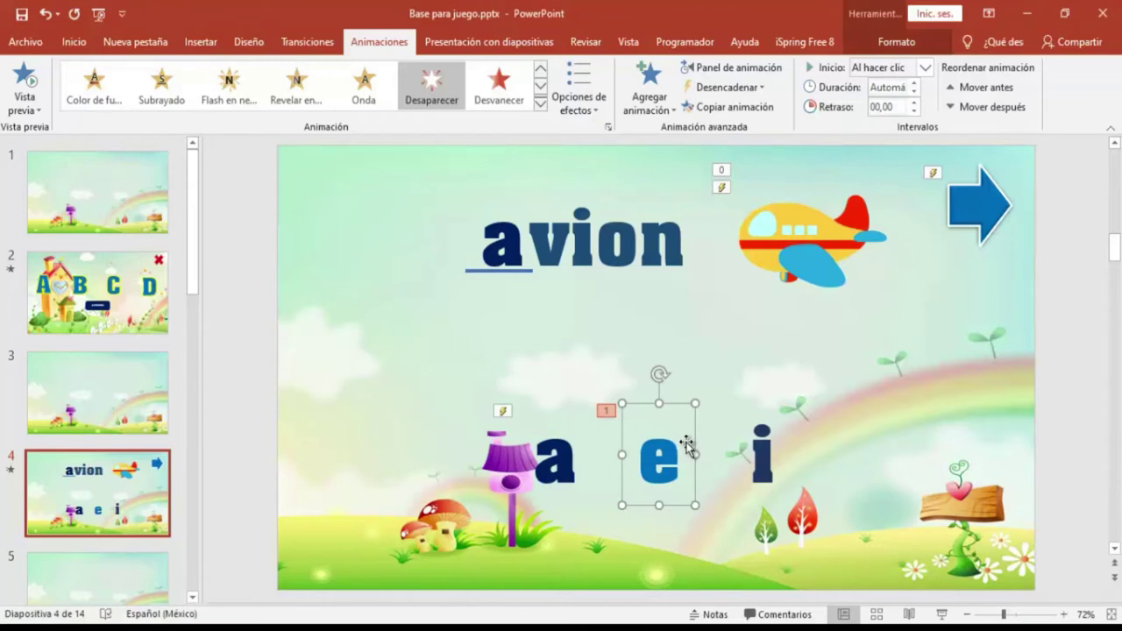
# Trigger e's Desaparecer on clicking correcto, starting Con la anterior, and start the slide show
pyautogui.click(760, 89)
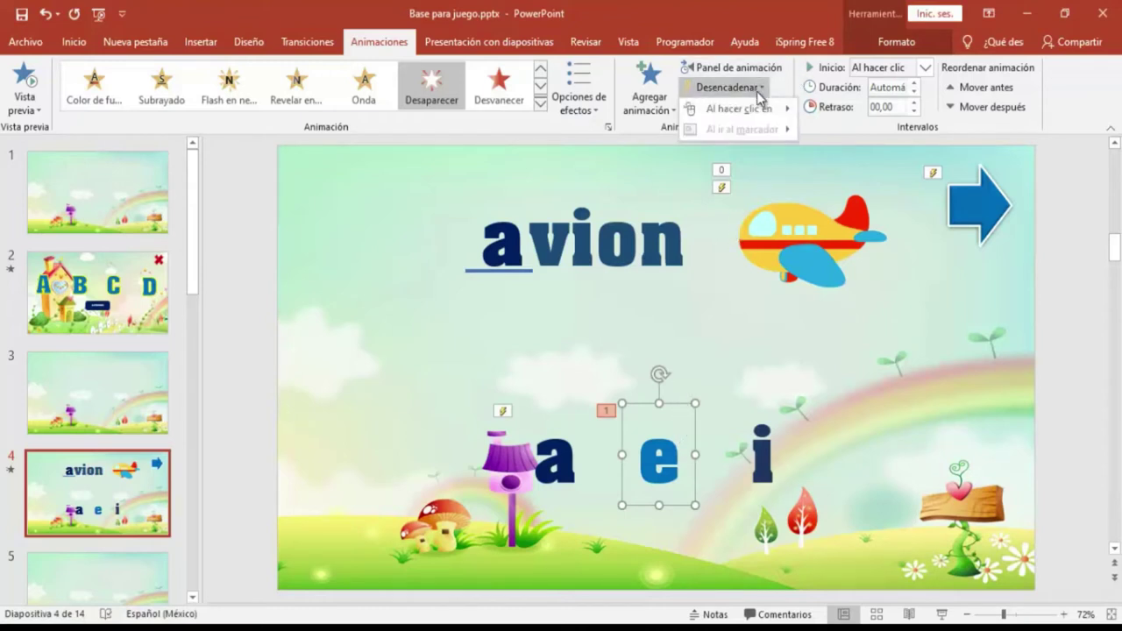
pyautogui.moveTo(759, 114)
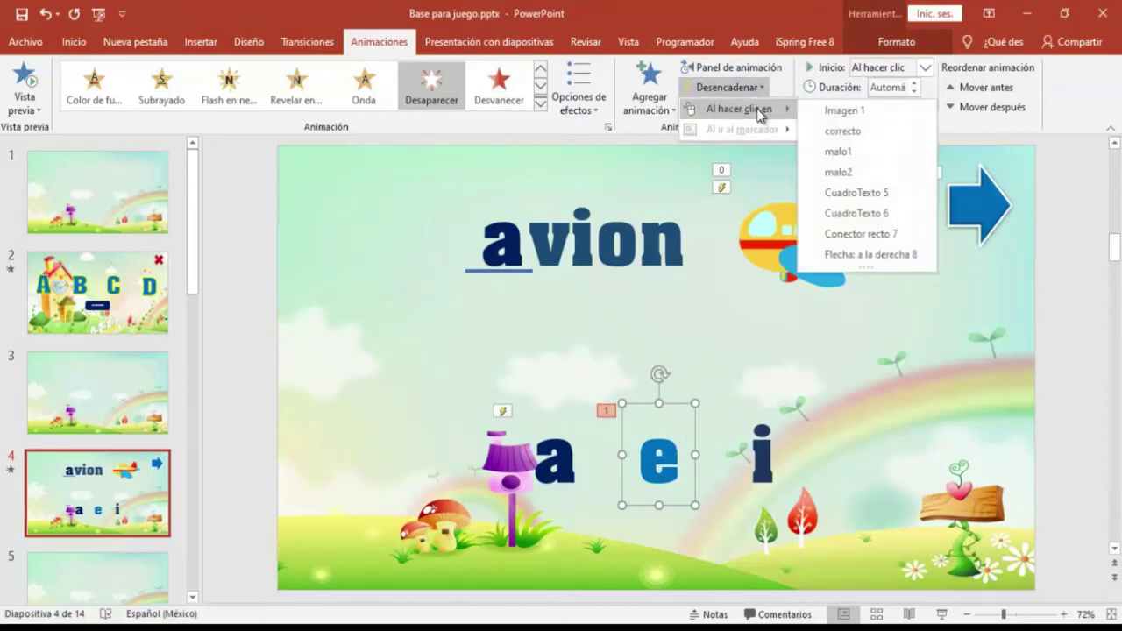
pyautogui.click(829, 131)
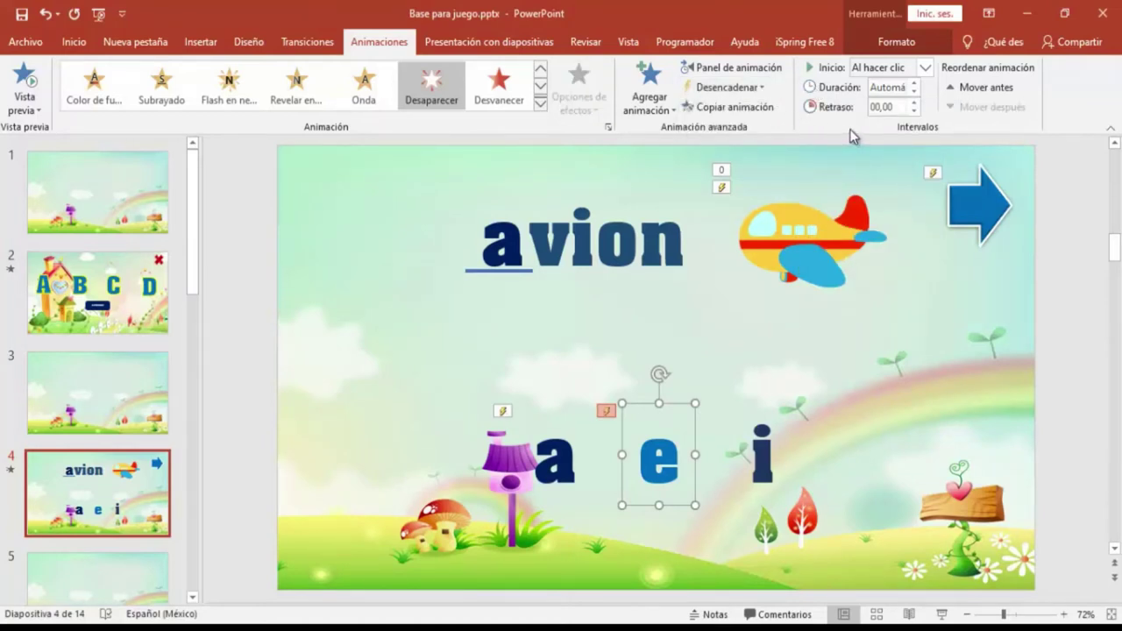
pyautogui.click(927, 69)
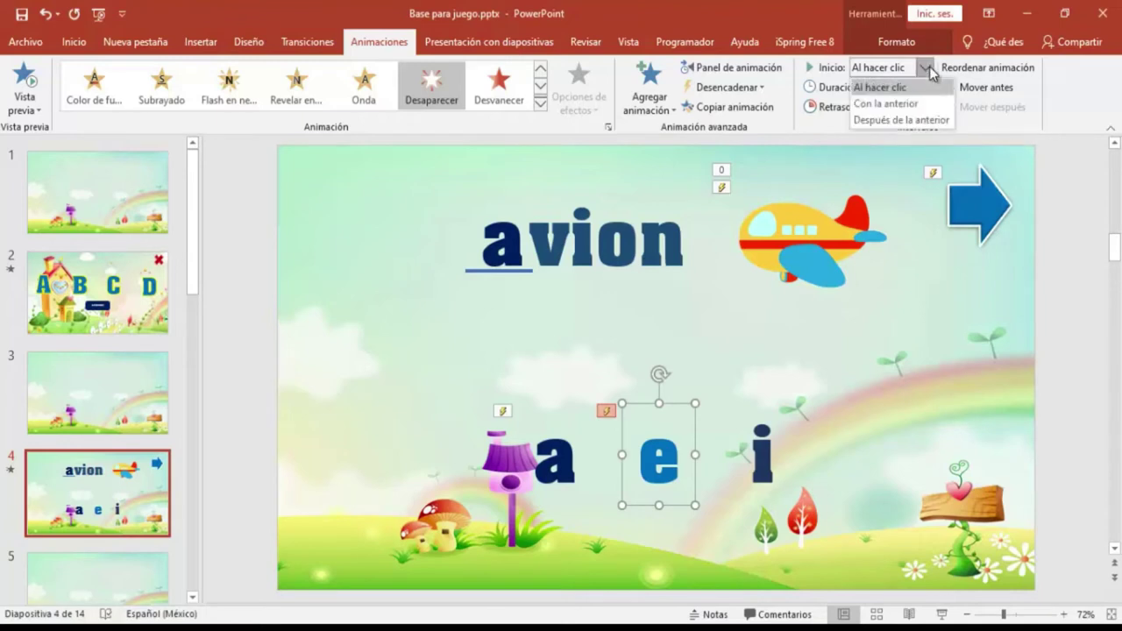
pyautogui.click(873, 105)
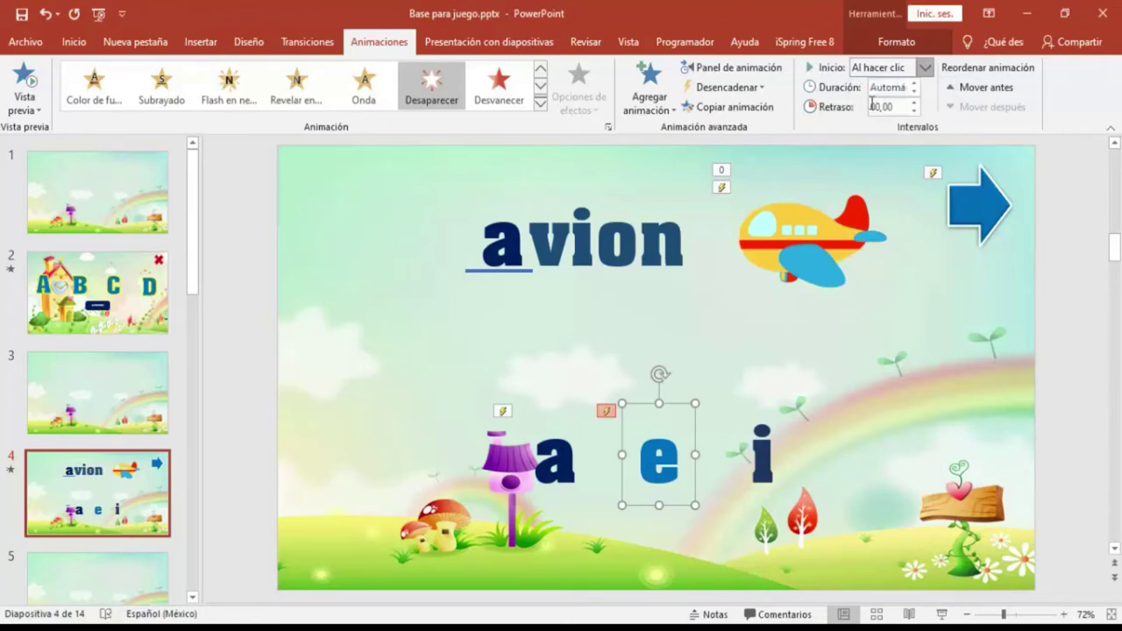
pyautogui.click(942, 613)
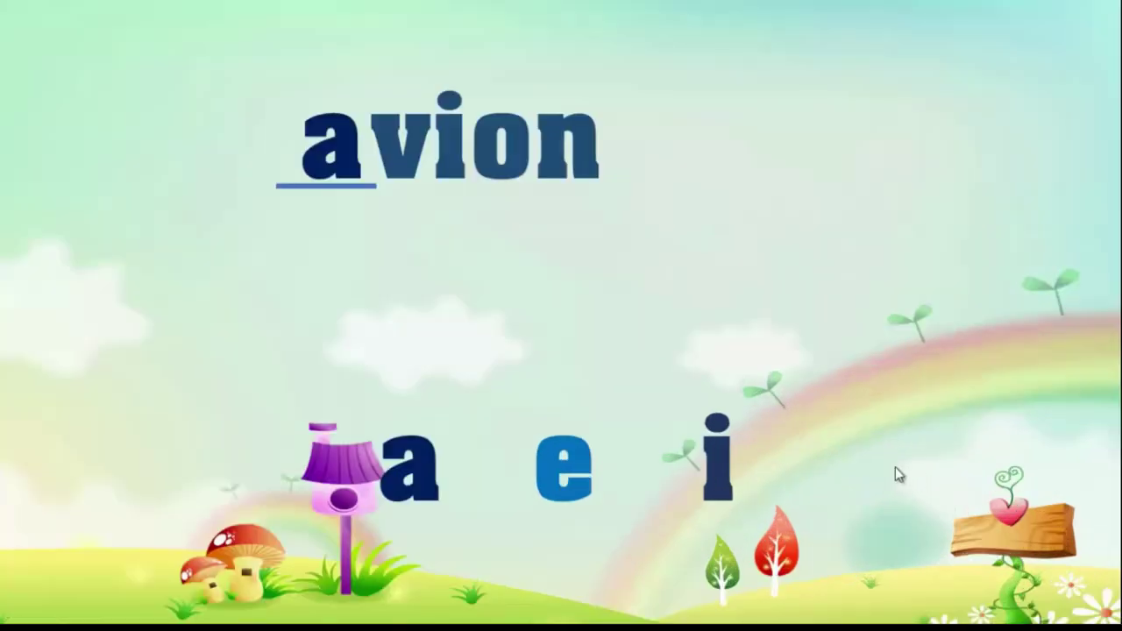
# Click the letter a in the show to test the trigger, then end the show with Esc
pyautogui.click(420, 463)
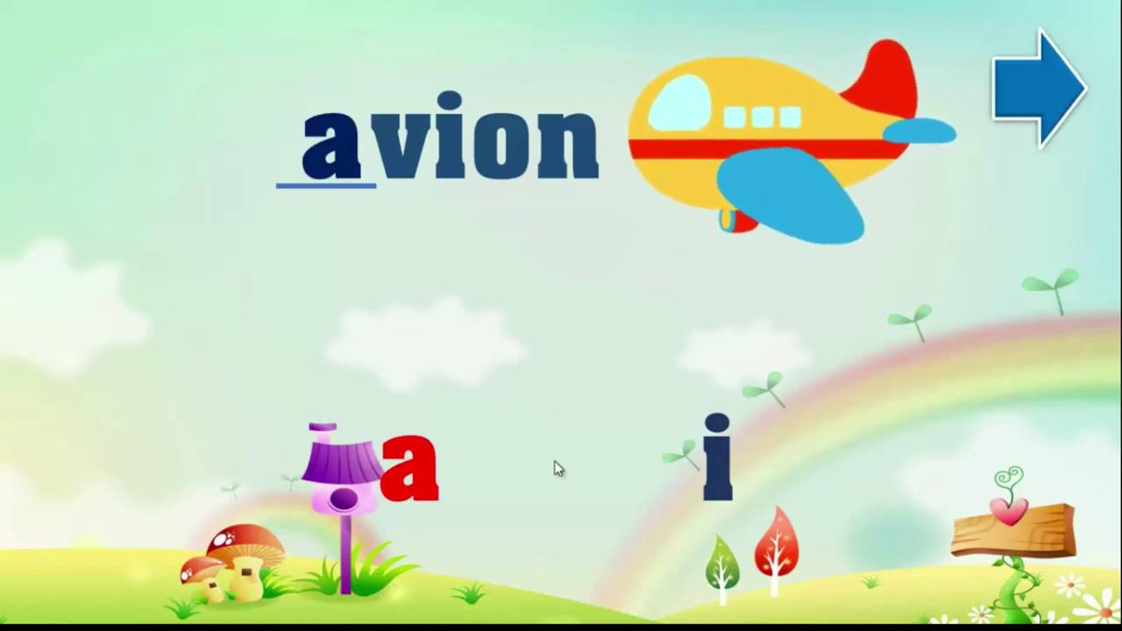
pyautogui.press('Escape')
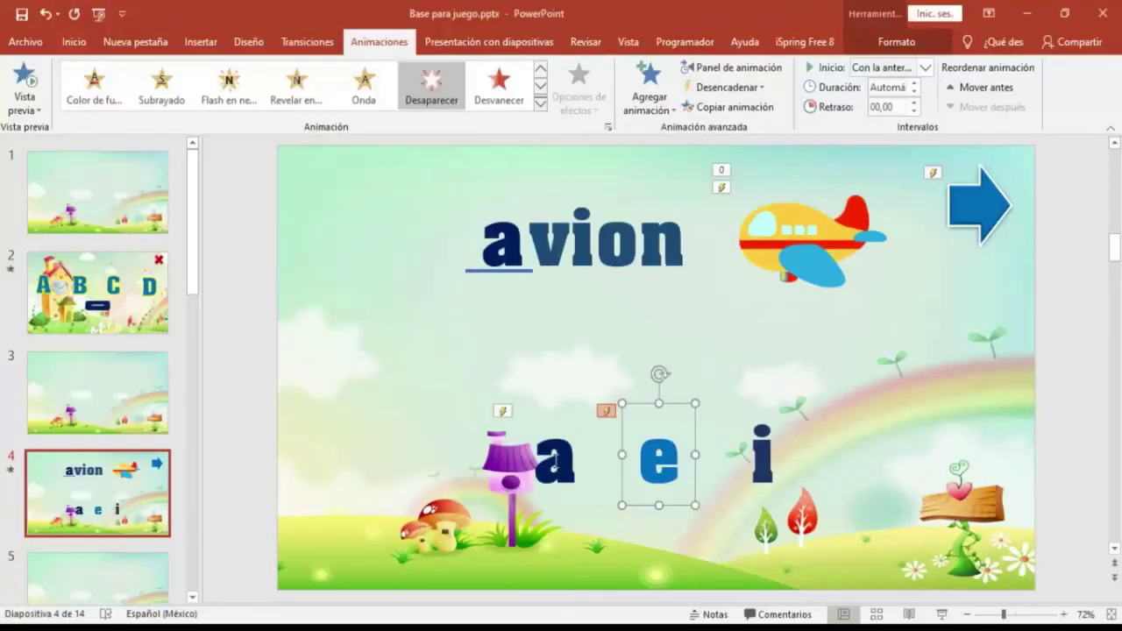
# Give the letter i a Desaparecer exit triggered by clicking correcto, starting Con la anterior
pyautogui.click(795, 441)
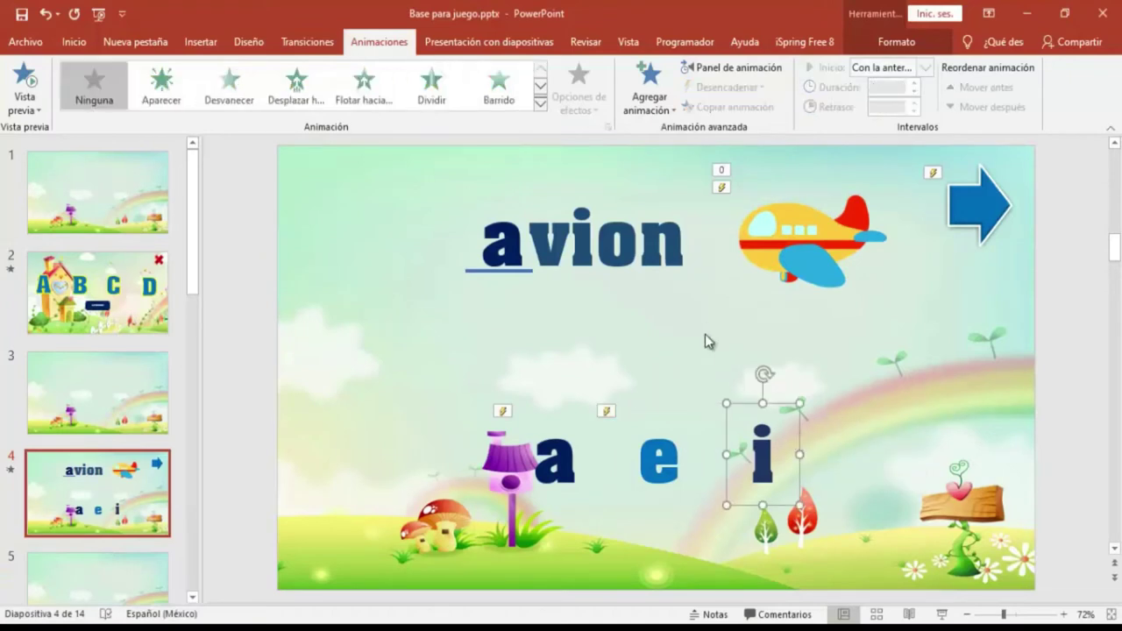
pyautogui.click(541, 105)
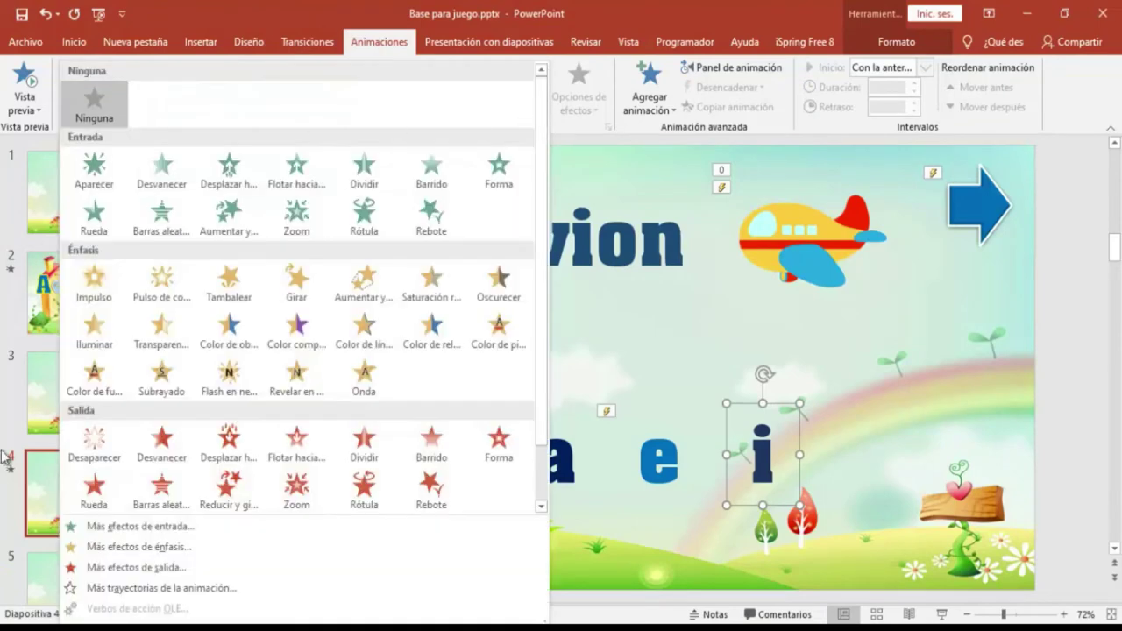
pyautogui.click(87, 445)
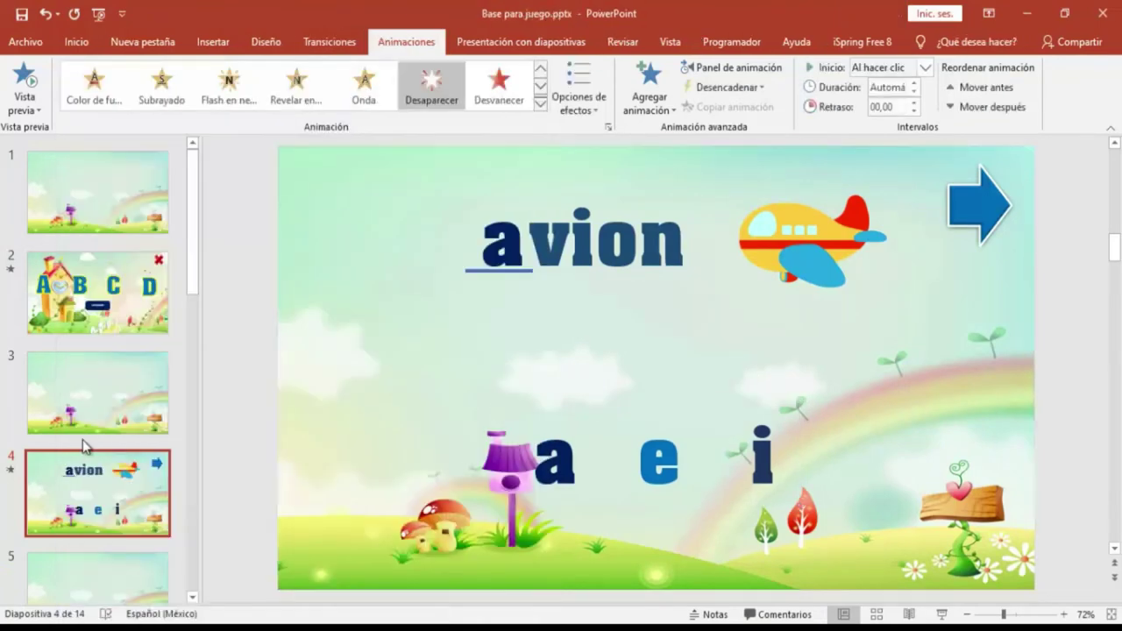
pyautogui.click(750, 90)
pyautogui.moveTo(751, 107)
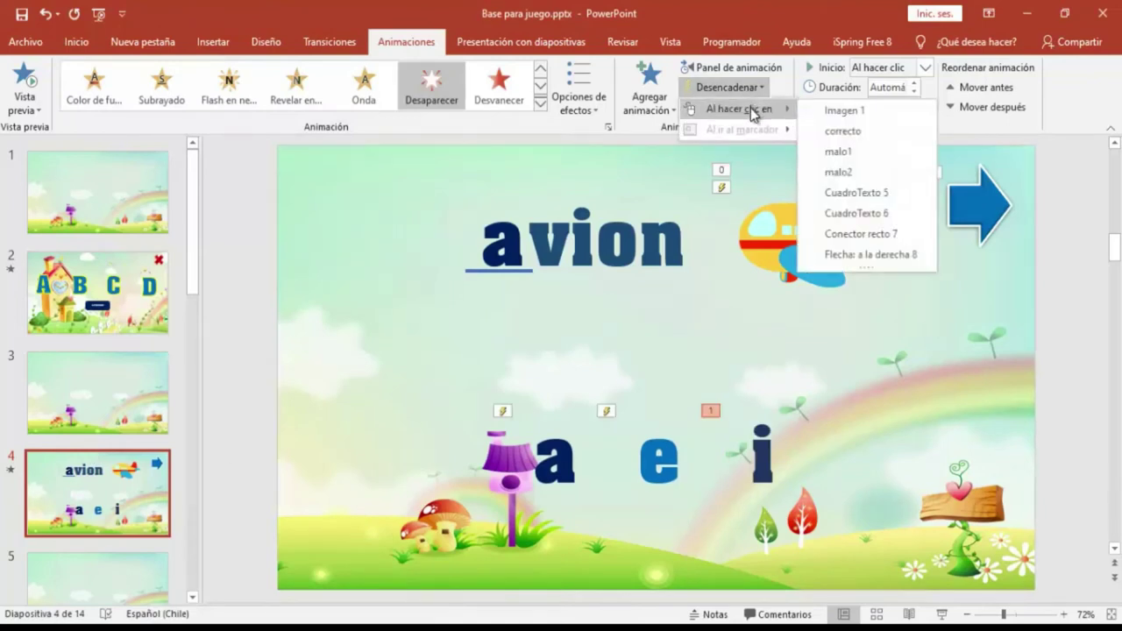
pyautogui.click(825, 132)
pyautogui.click(925, 68)
pyautogui.click(908, 105)
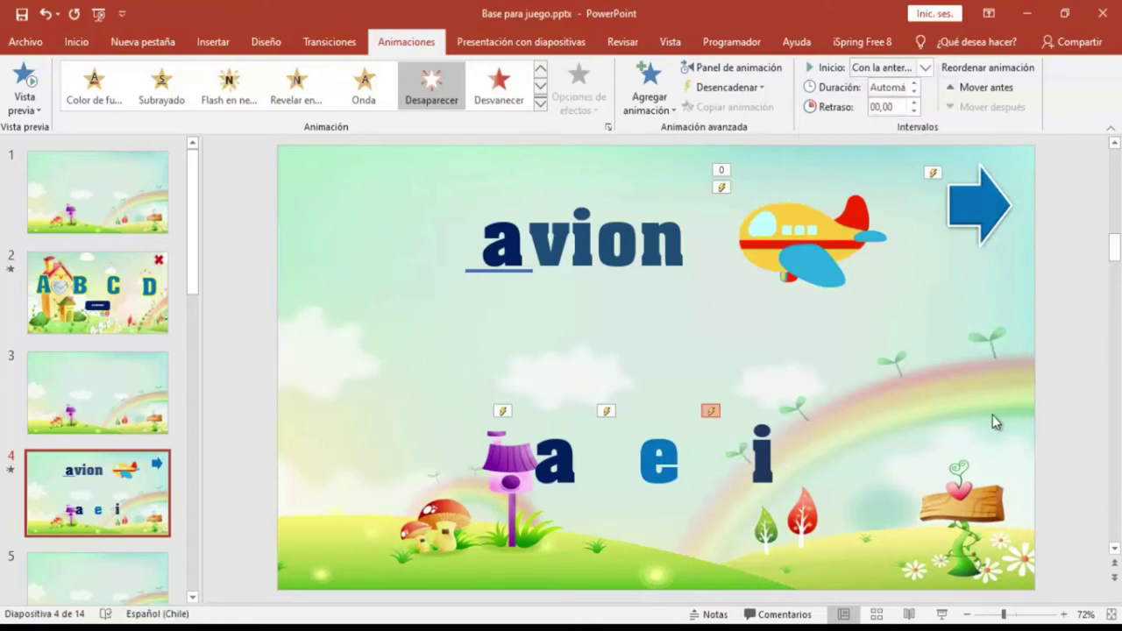
pyautogui.click(531, 272)
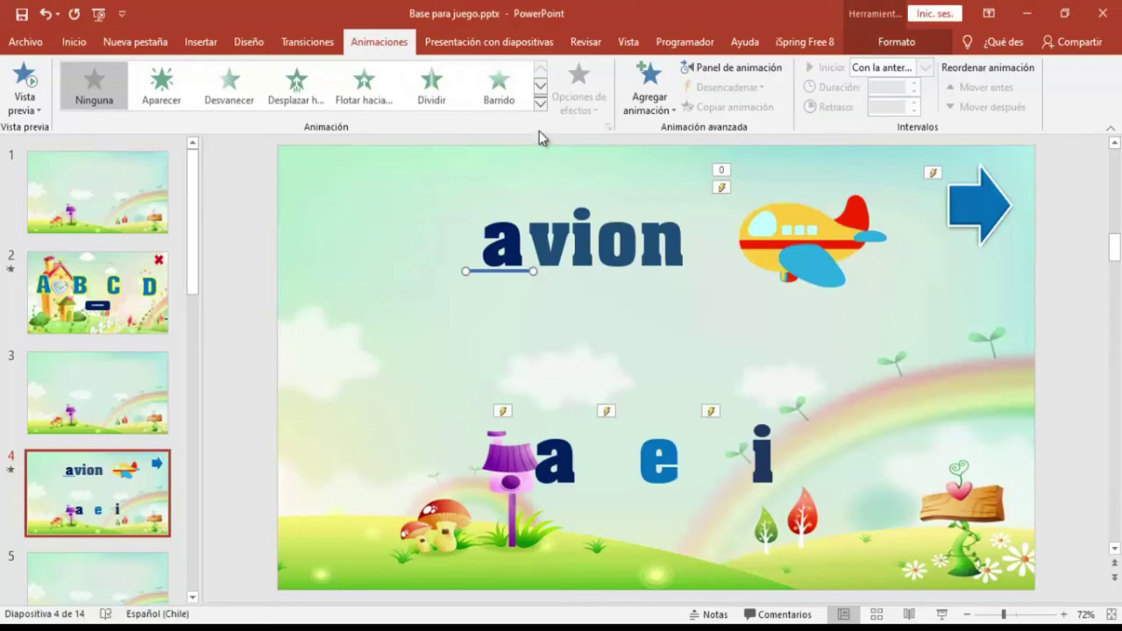
# Give the blank underline a Desvanecer exit triggered by correcto, starting Con la anterior
pyautogui.click(540, 103)
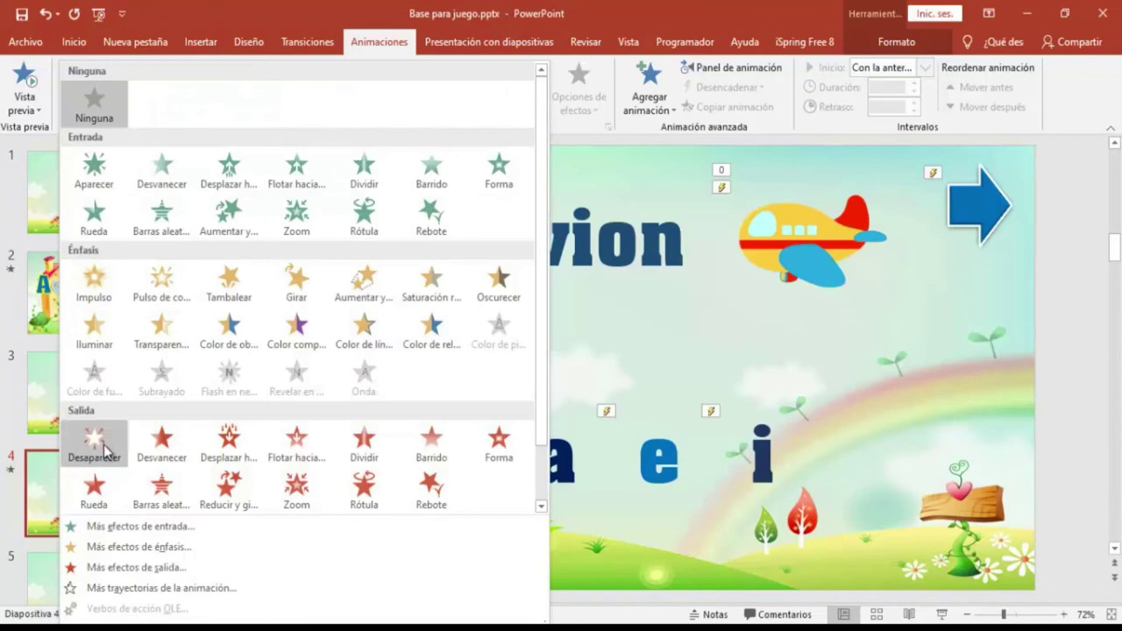
pyautogui.click(161, 443)
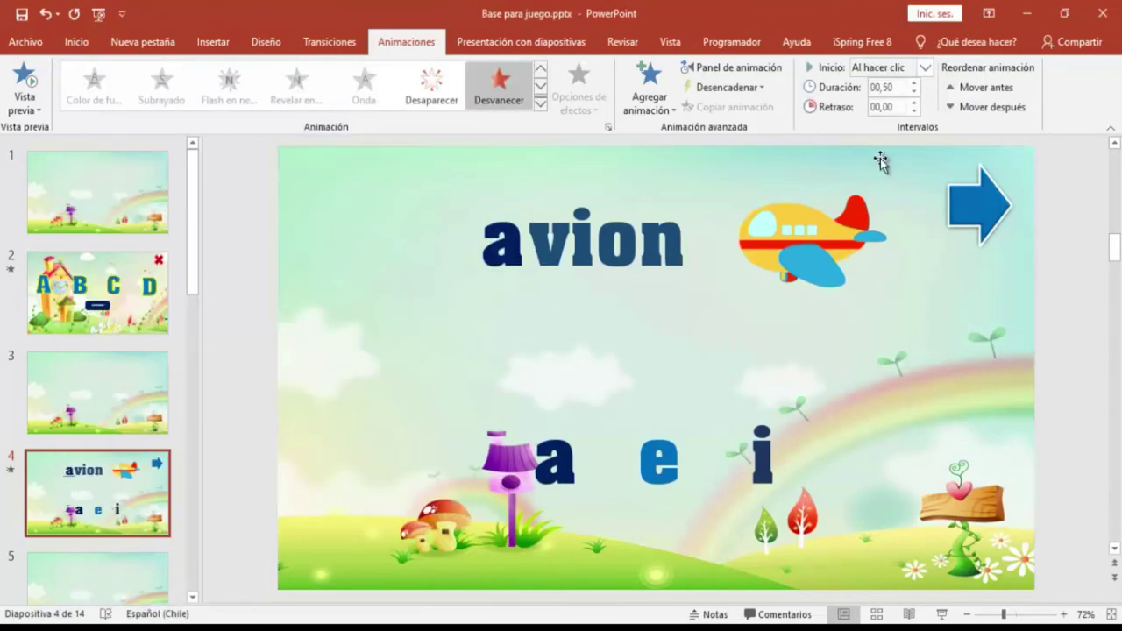
pyautogui.click(756, 88)
pyautogui.moveTo(769, 108)
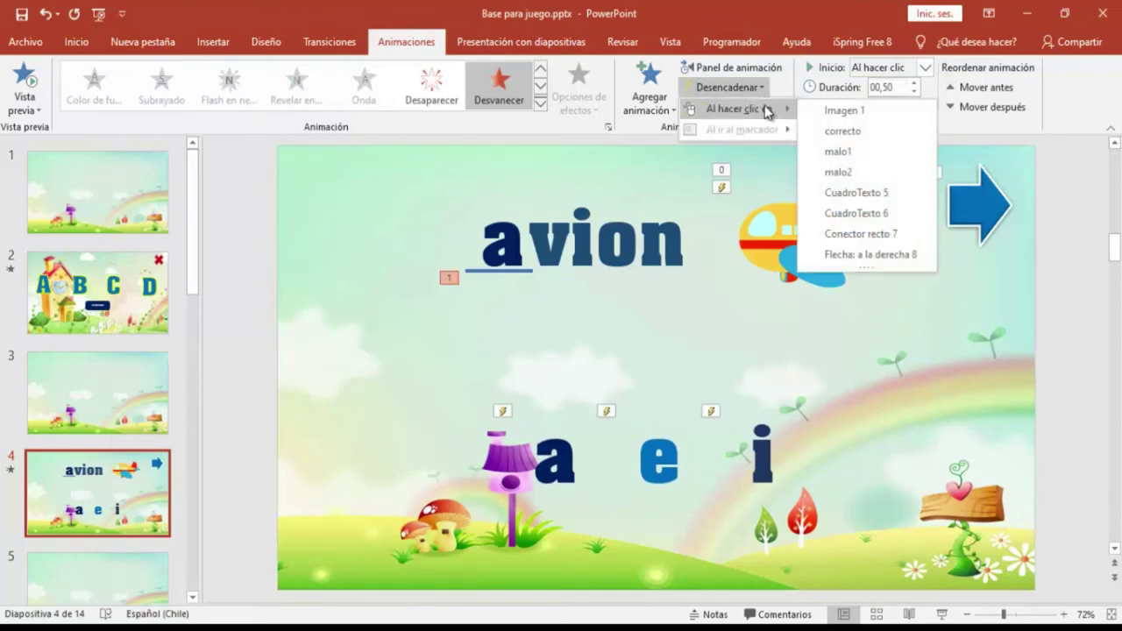
pyautogui.click(841, 131)
pyautogui.click(926, 68)
pyautogui.click(903, 101)
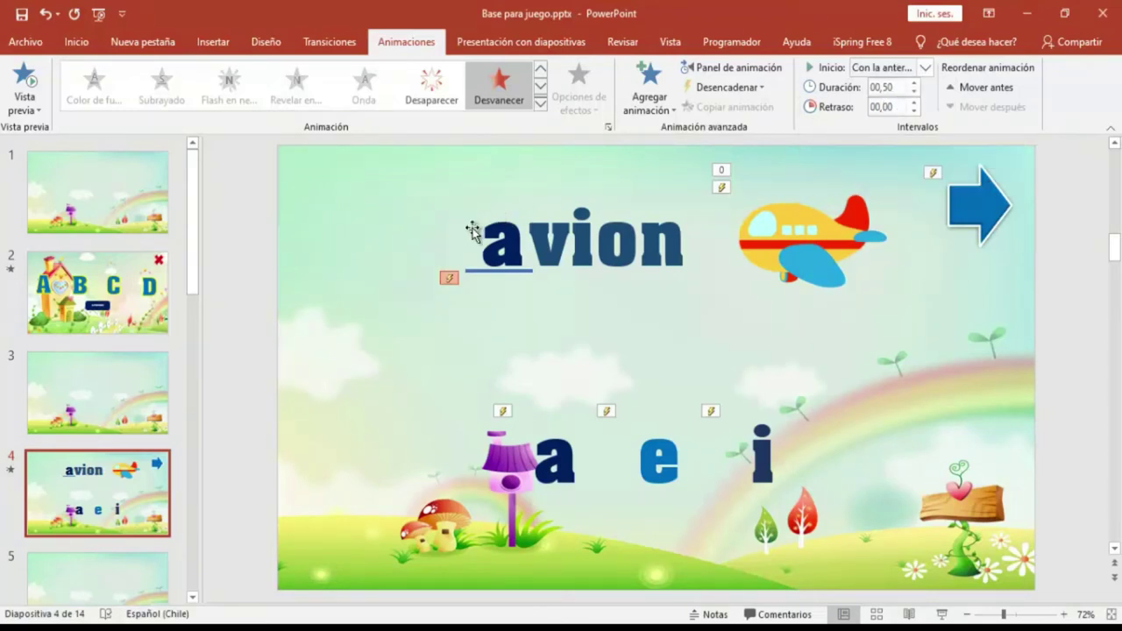
pyautogui.click(472, 230)
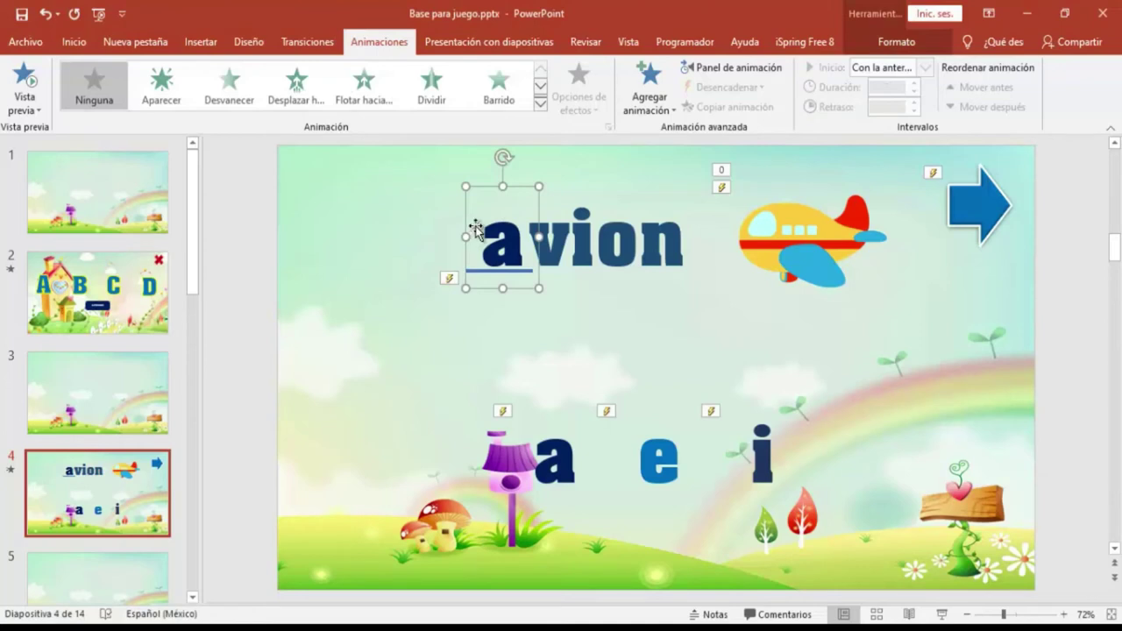
# Give avion's a an Aumentar y girar entrance on correcto, Con la anterior, and play the show
pyautogui.click(541, 107)
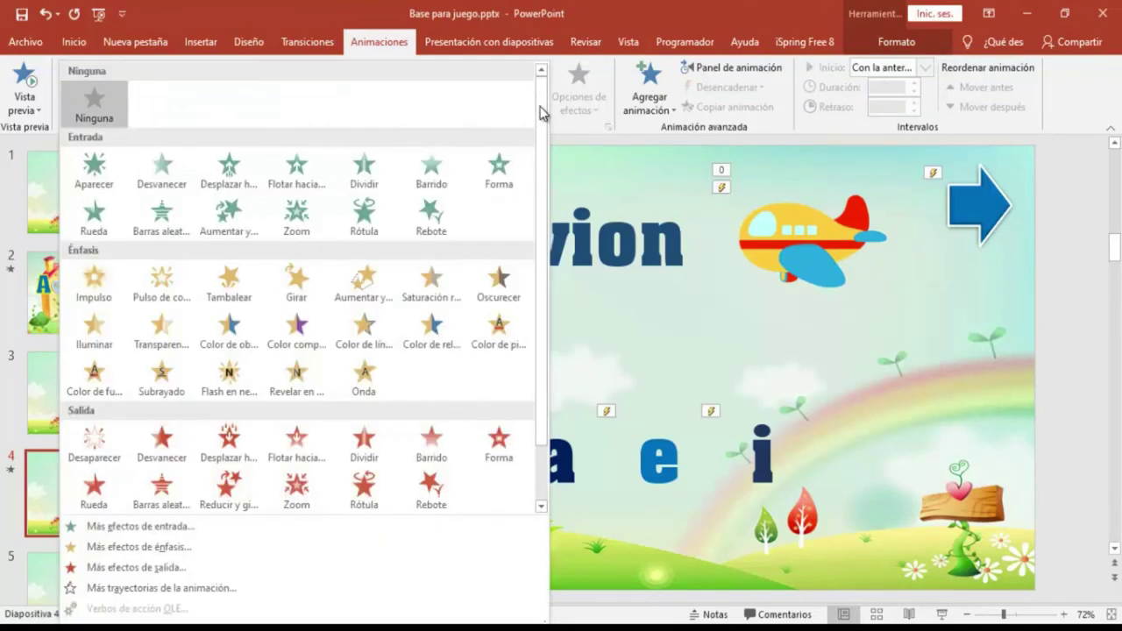
pyautogui.click(231, 211)
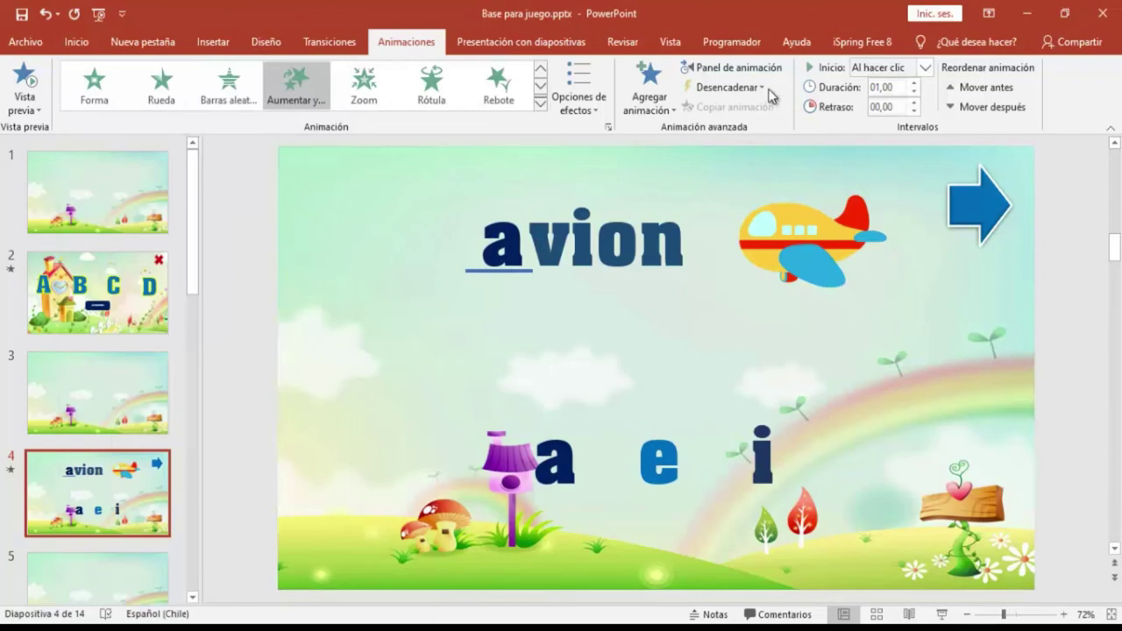
pyautogui.click(756, 87)
pyautogui.moveTo(767, 109)
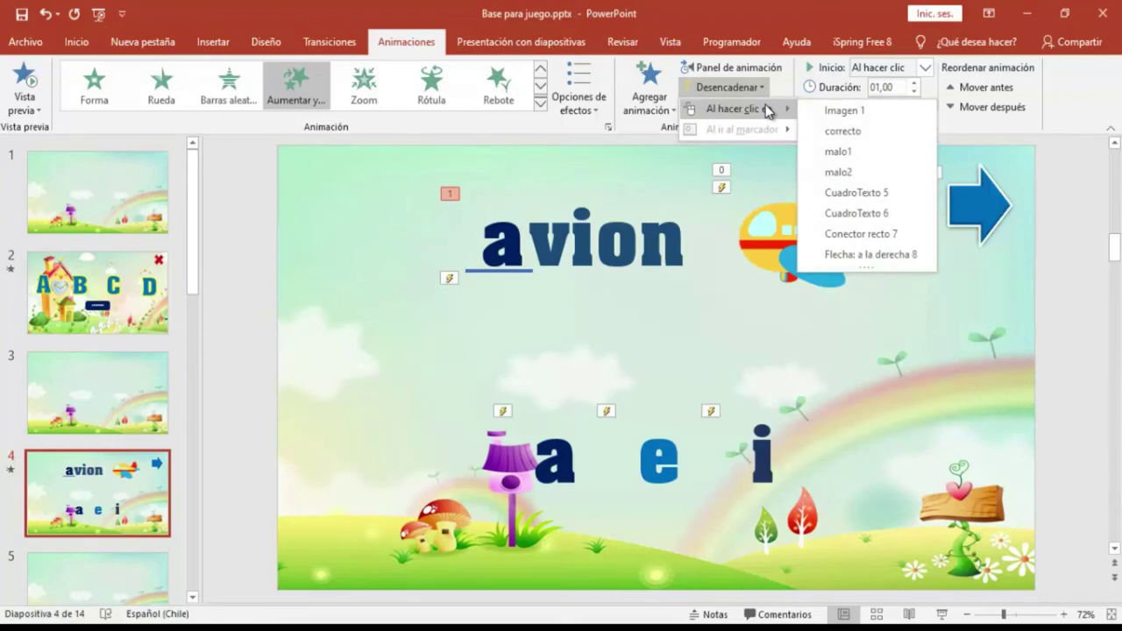
pyautogui.click(833, 131)
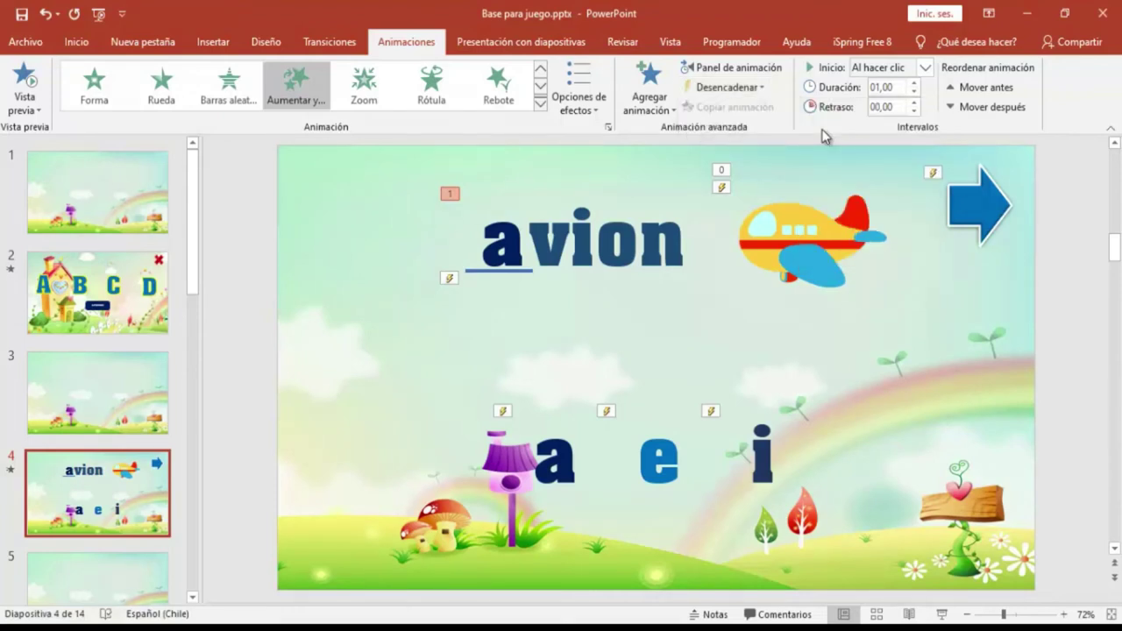
pyautogui.click(926, 68)
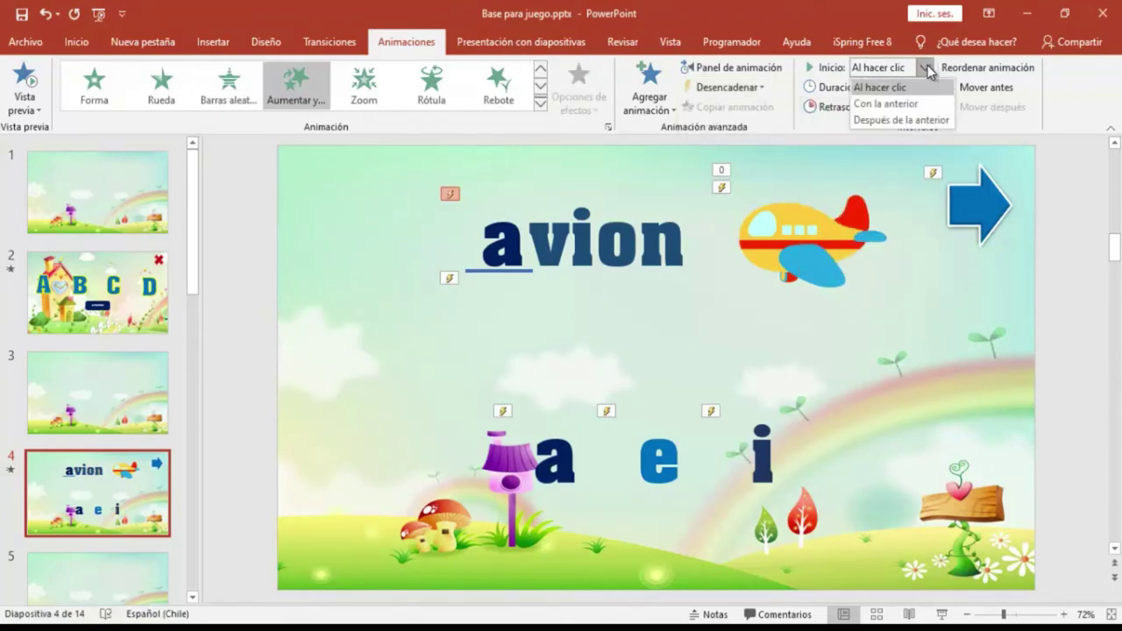
pyautogui.click(866, 104)
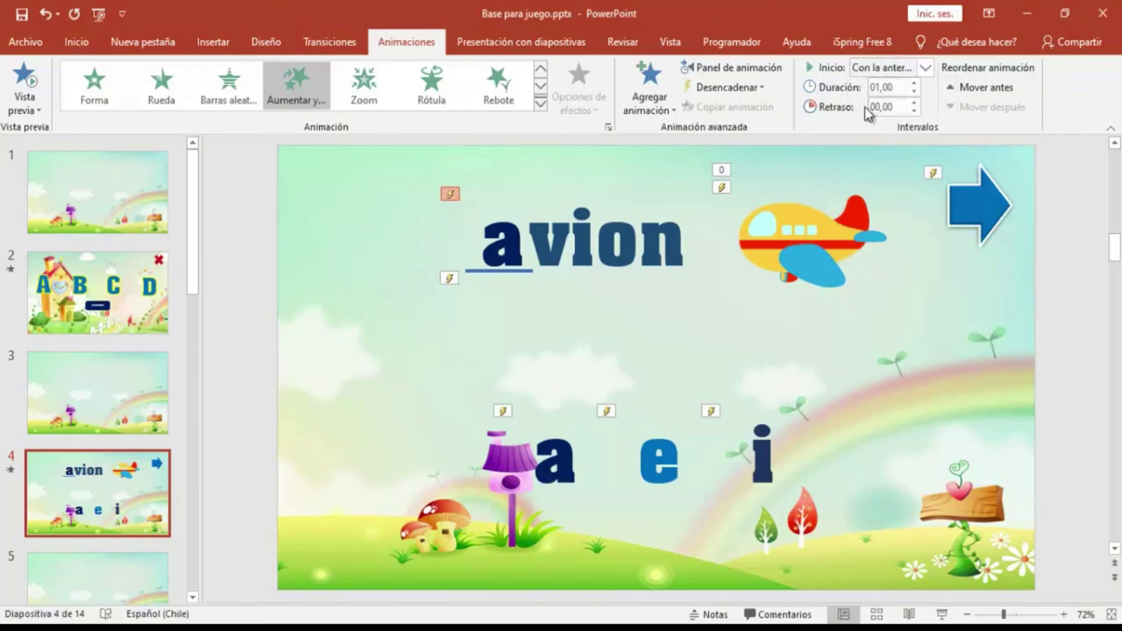
pyautogui.click(941, 614)
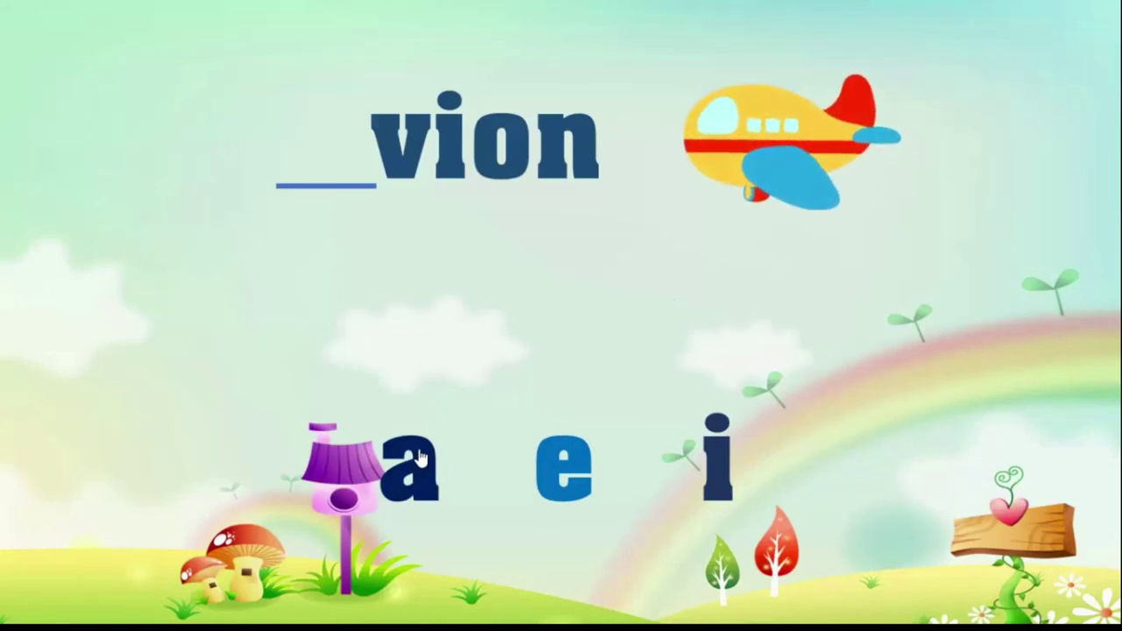
pyautogui.click(419, 448)
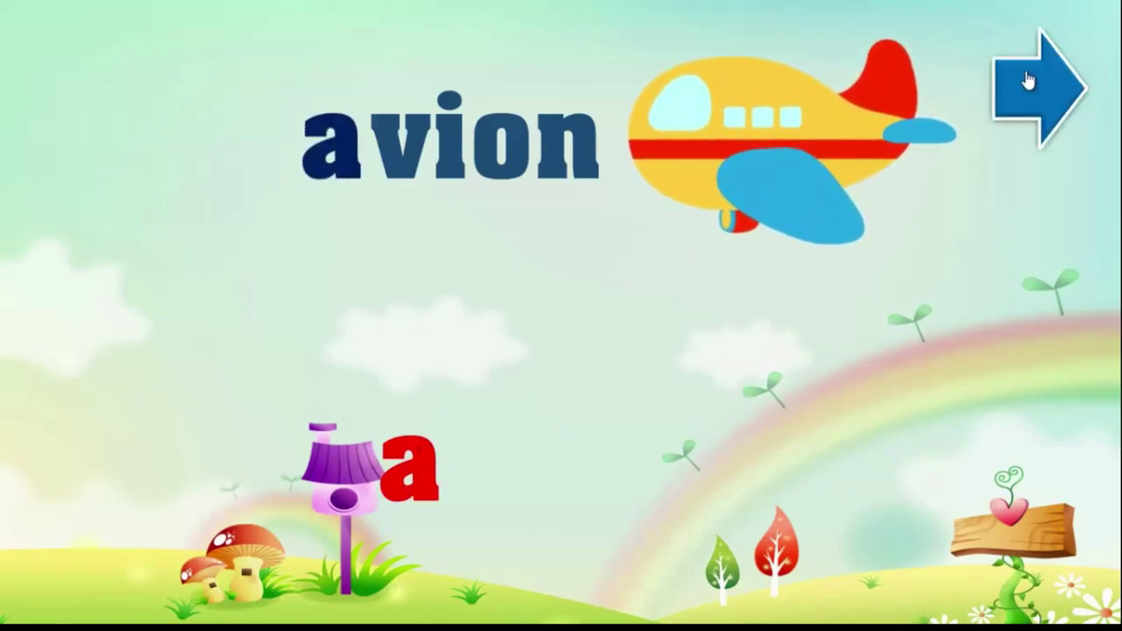
pyautogui.click(962, 300)
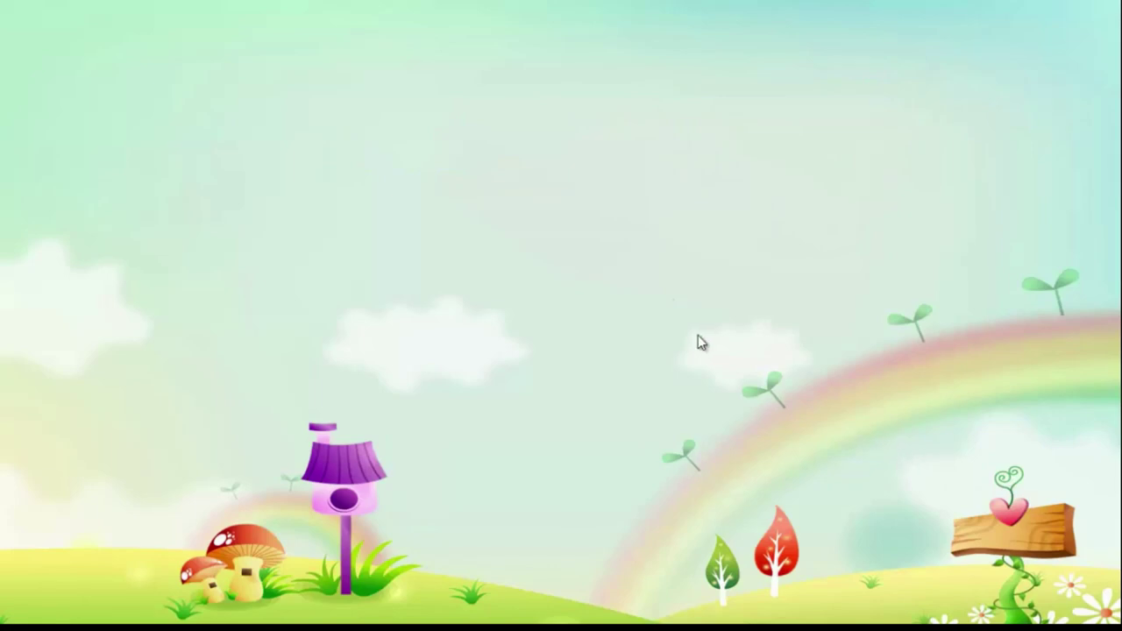
# End the show, go to slide 14, then switch to ABCD.pptx for reference
pyautogui.press('Escape')
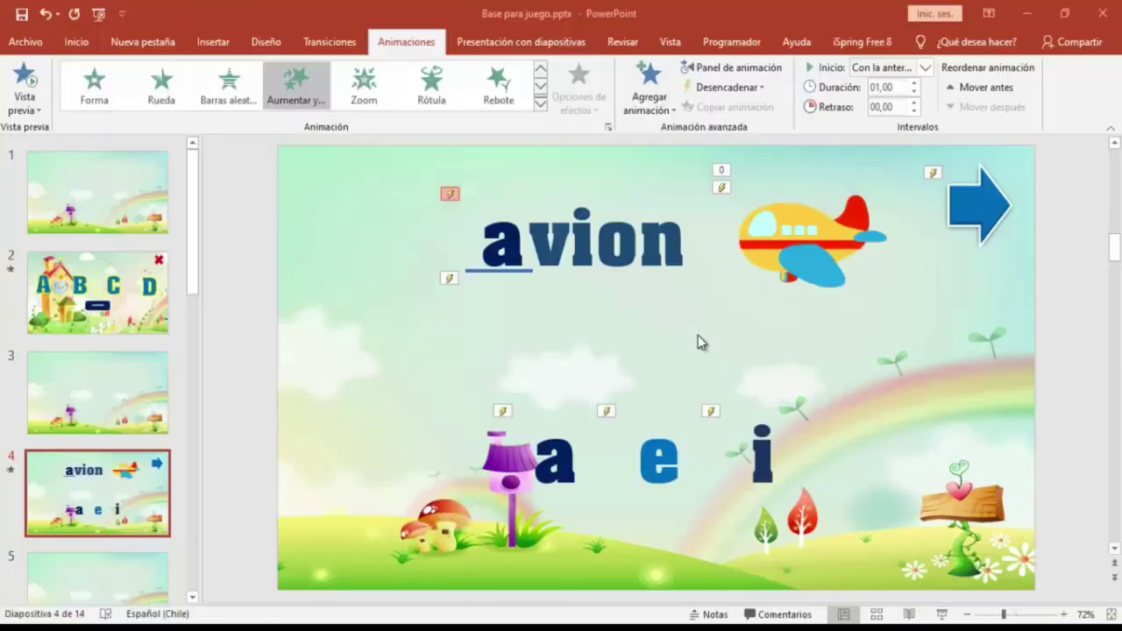
pyautogui.scroll(-2, 49, 413)
pyautogui.scroll(-2, 50, 412)
pyautogui.scroll(-2, 49, 412)
pyautogui.scroll(-3, 49, 412)
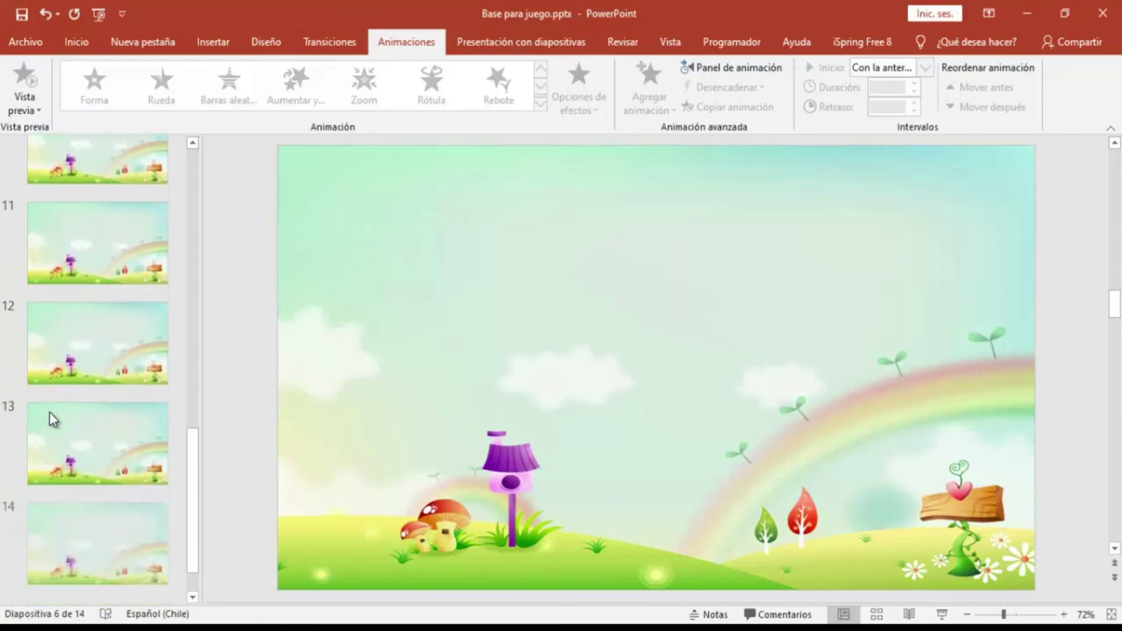
pyautogui.click(78, 523)
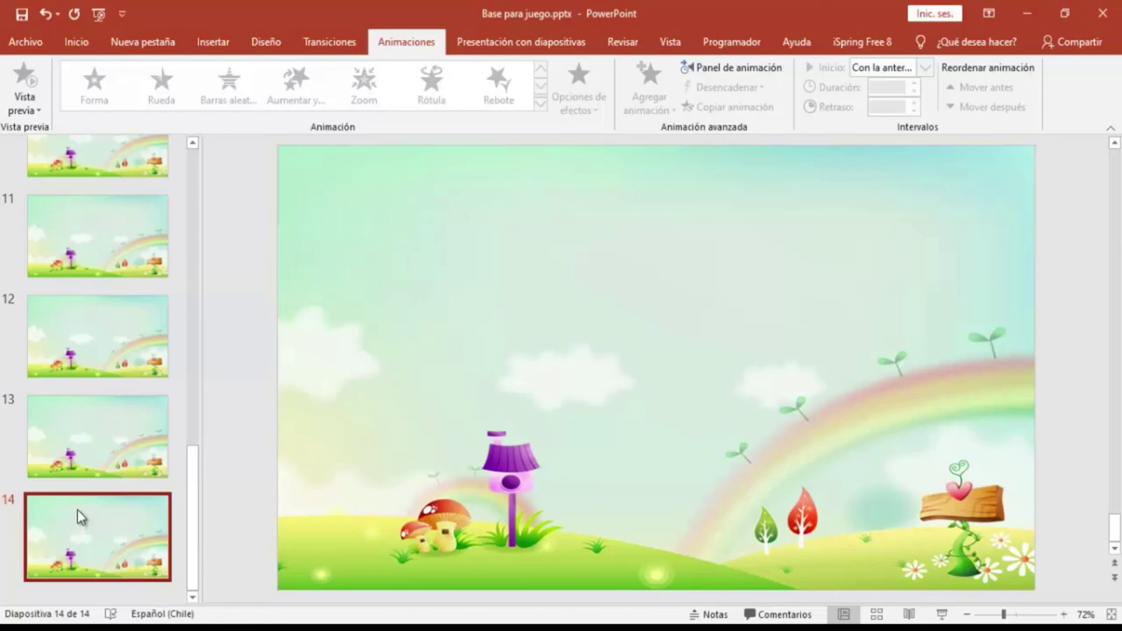
pyautogui.click(55, 429)
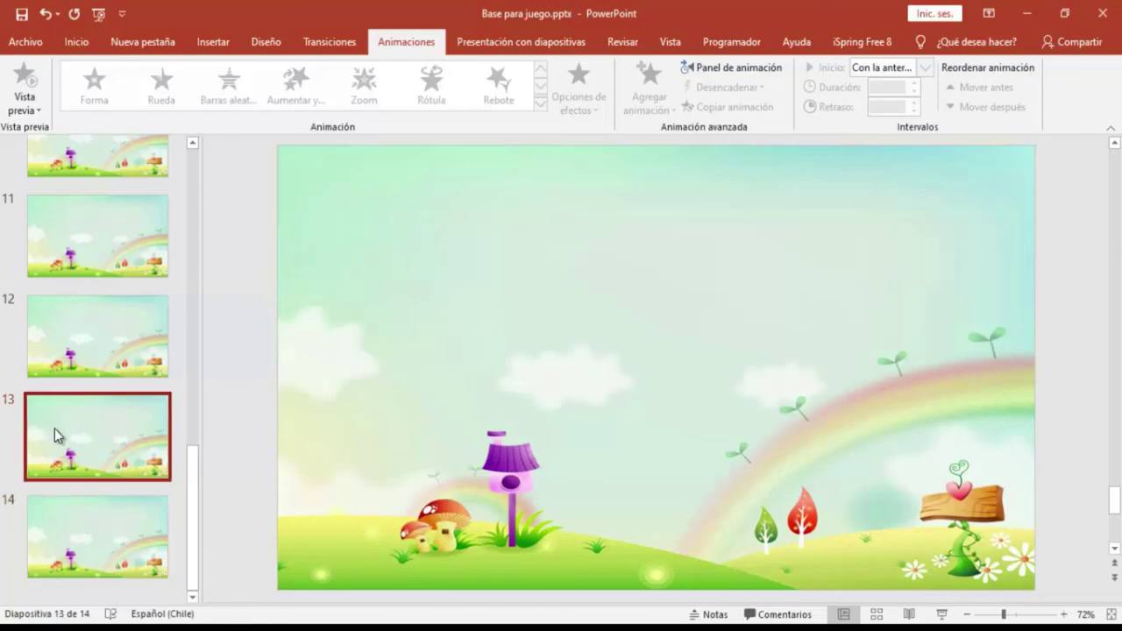
pyautogui.click(78, 519)
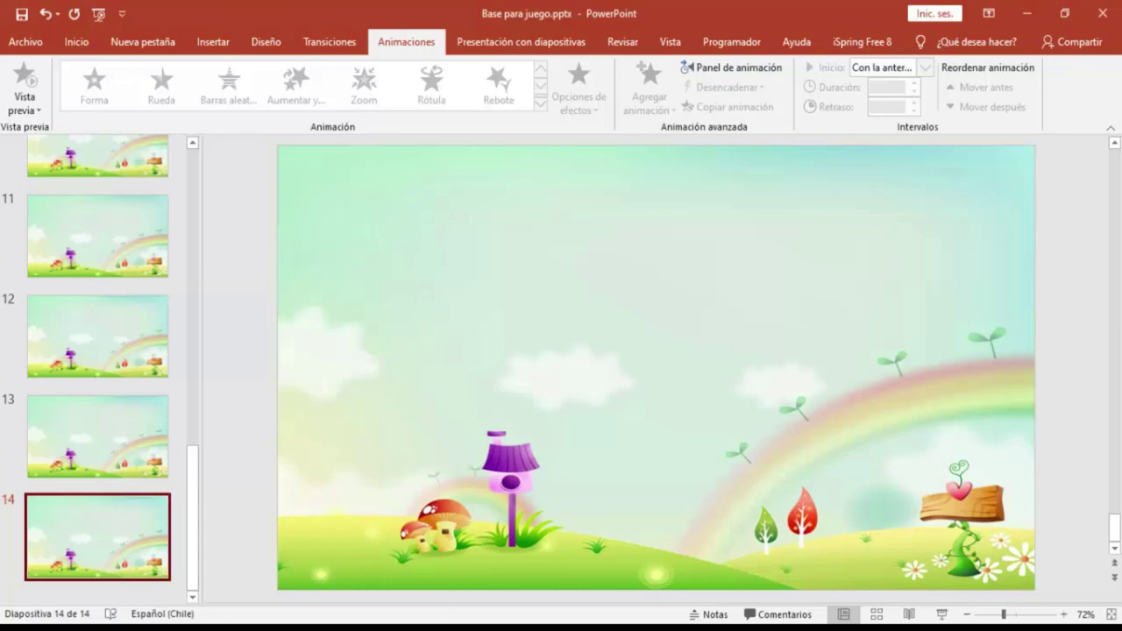
pyautogui.click(345, 572)
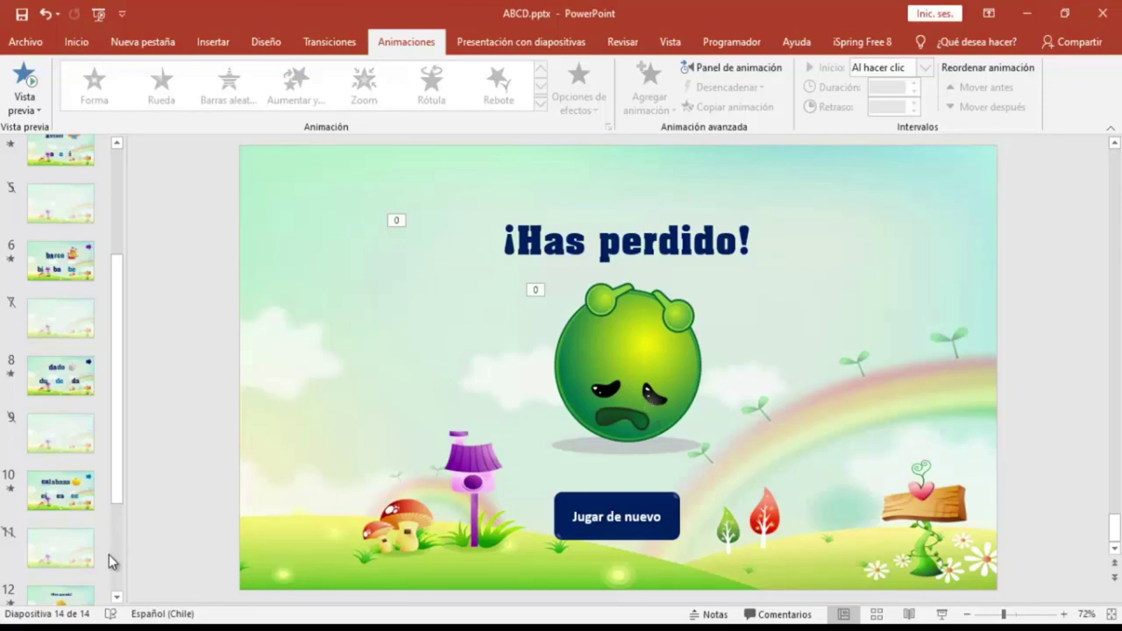
# Return from ABCD.pptx to the Base para juego.pptx window at slide 14
pyautogui.scroll(-3, 96, 561)
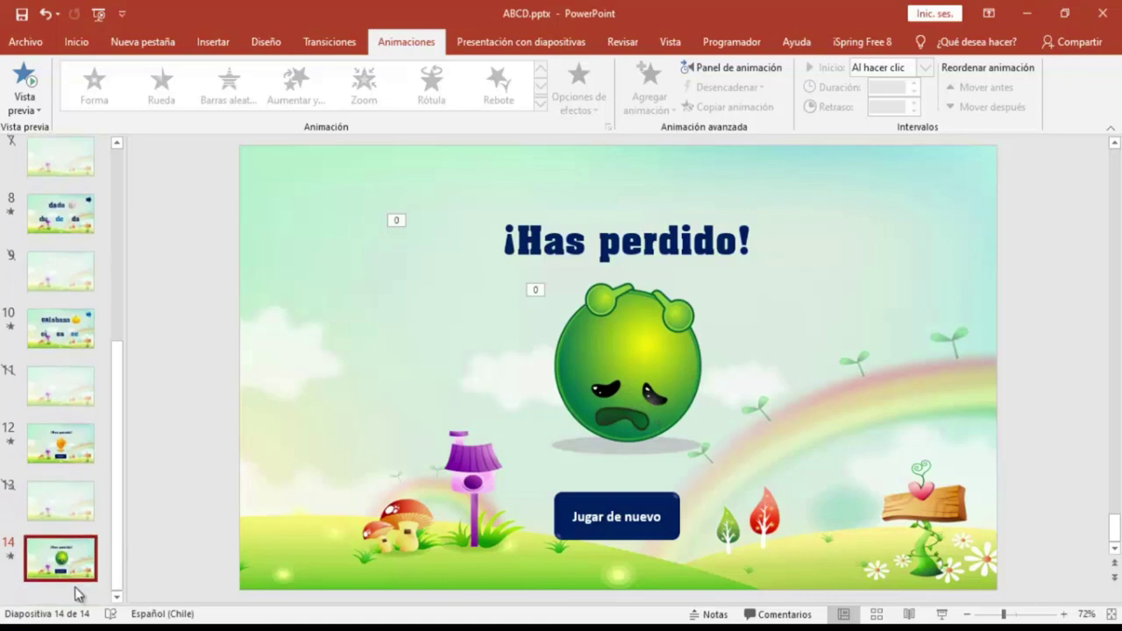
pyautogui.moveTo(420, 628)
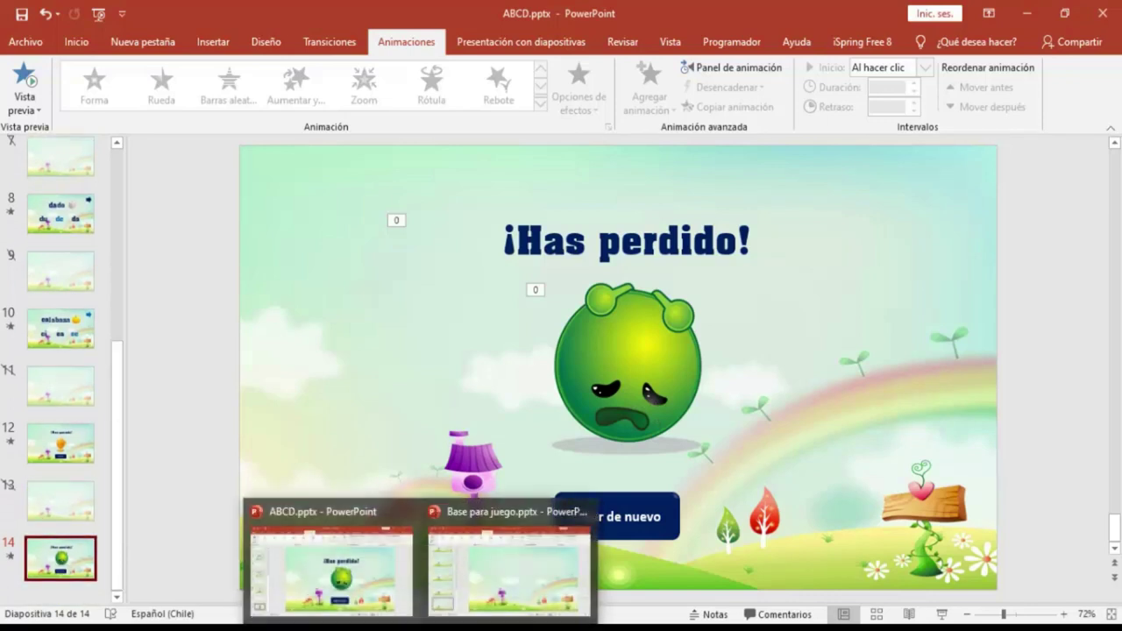
pyautogui.click(491, 594)
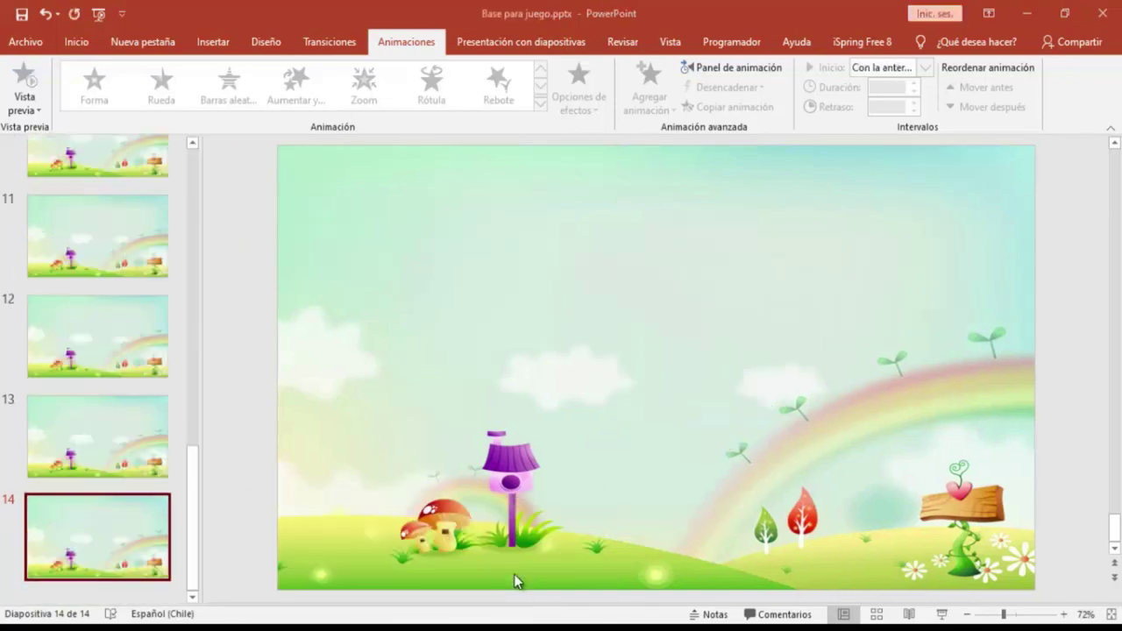